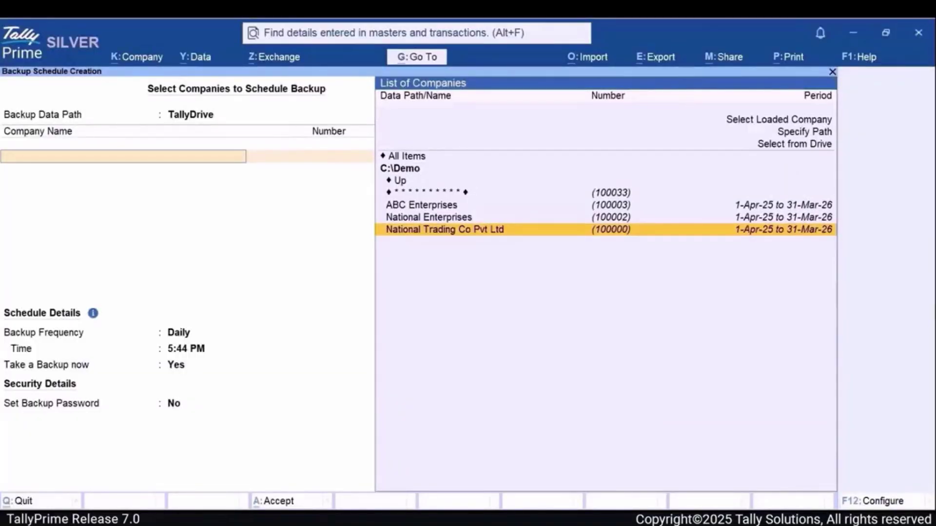
# Select National Trading Co Pvt Ltd and the loaded company National Enterprises for the scheduled backup, and end the company list.
pyautogui.press('Return')
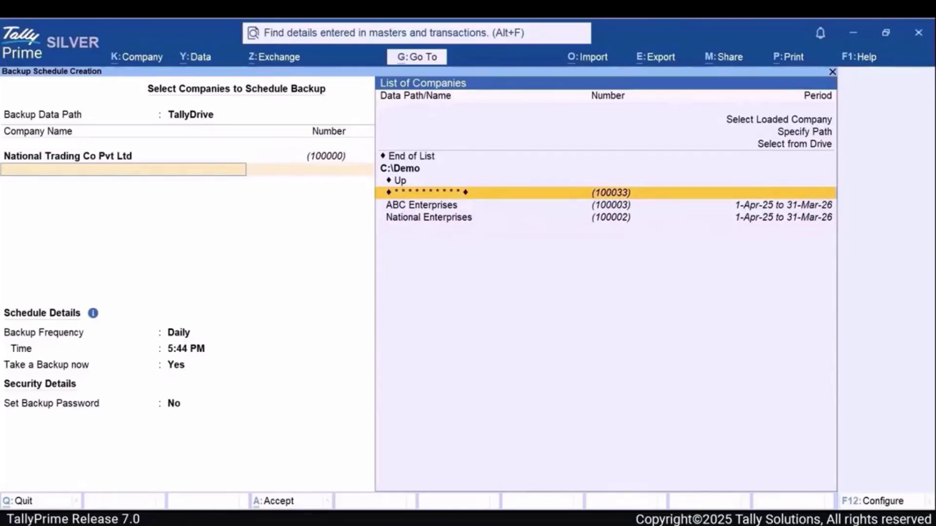
pyautogui.press('Up')
pyautogui.press('Up')
pyautogui.press('Up')
pyautogui.press('Up')
pyautogui.press('Up')
pyautogui.press('Up')
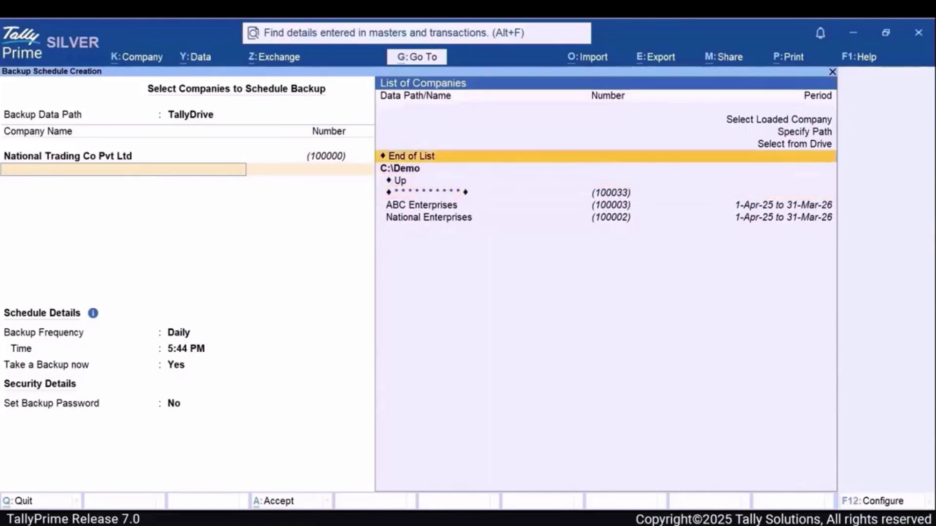
pyautogui.press('Return')
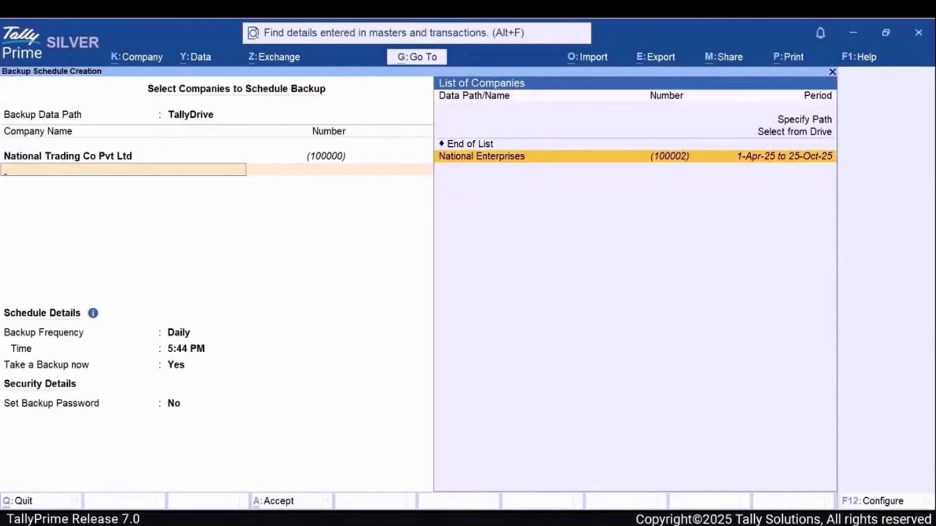
pyautogui.press('Return')
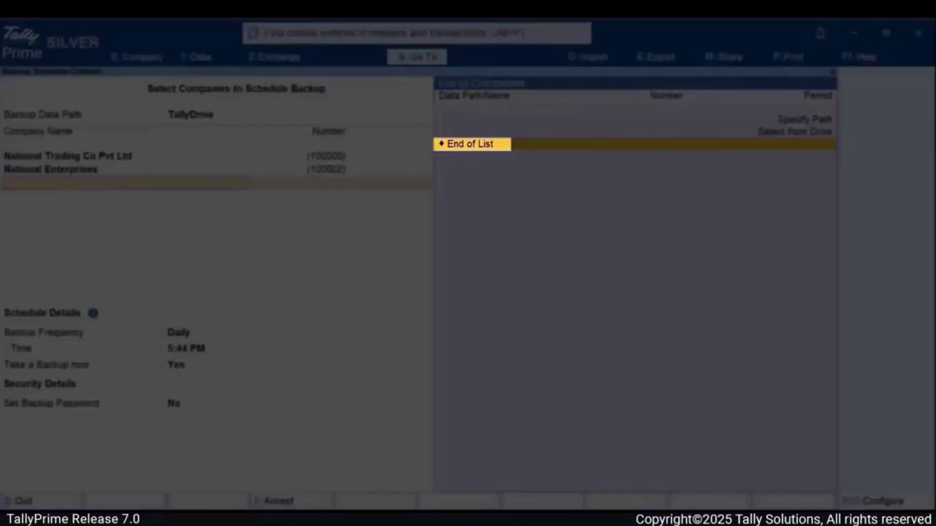
pyautogui.press('Return')
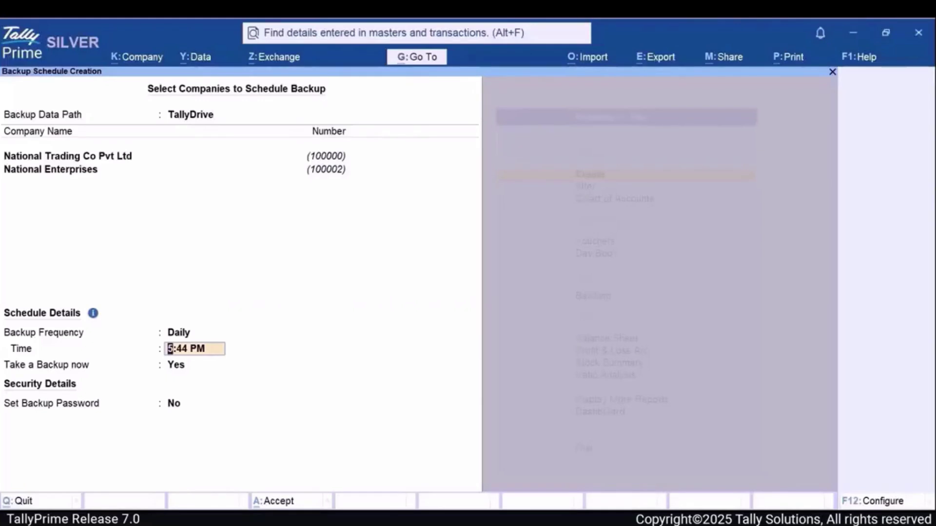
# Change the backup frequency to Weekly, occurring on Multiple Days.
pyautogui.press('BackSpace')
pyautogui.press('Down')
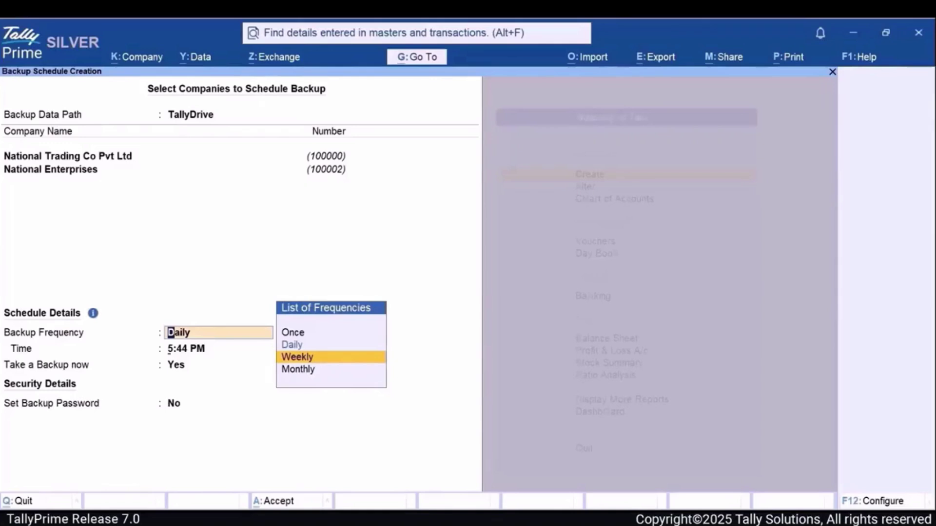
pyautogui.press('Return')
pyautogui.press('Down')
pyautogui.press('Down')
pyautogui.press('Down')
pyautogui.press('Down')
pyautogui.press('Up')
pyautogui.press('Up')
pyautogui.press('Up')
pyautogui.press('Up')
pyautogui.press('Return')
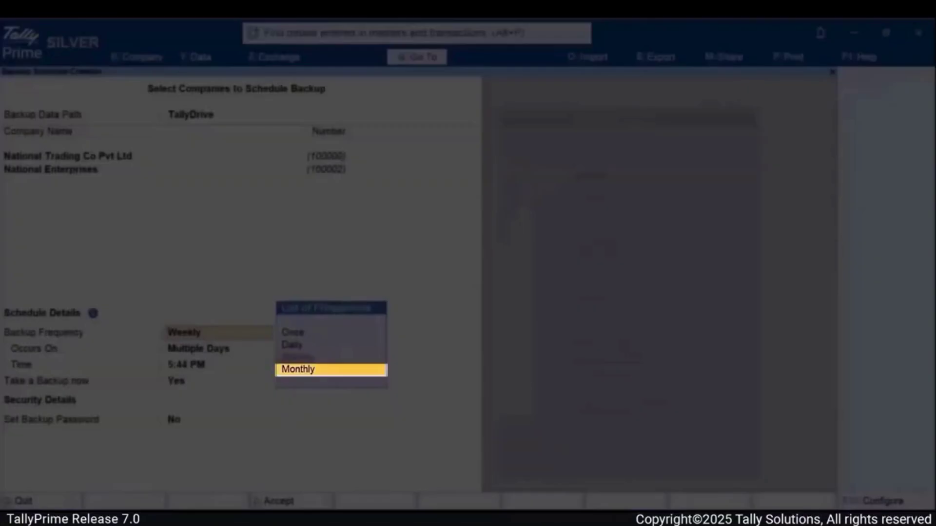
# Switch the backup frequency to Monthly, occurring on Multiple Dates.
pyautogui.press('Return')
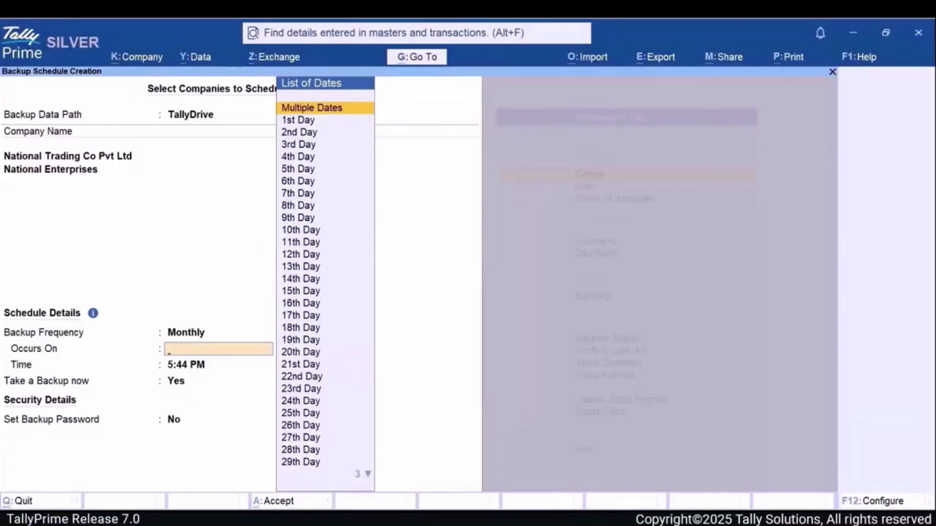
pyautogui.press('Return')
pyautogui.press('Down')
pyautogui.press('Down')
pyautogui.press('Down')
pyautogui.press('Up')
pyautogui.press('Up')
pyautogui.press('Up')
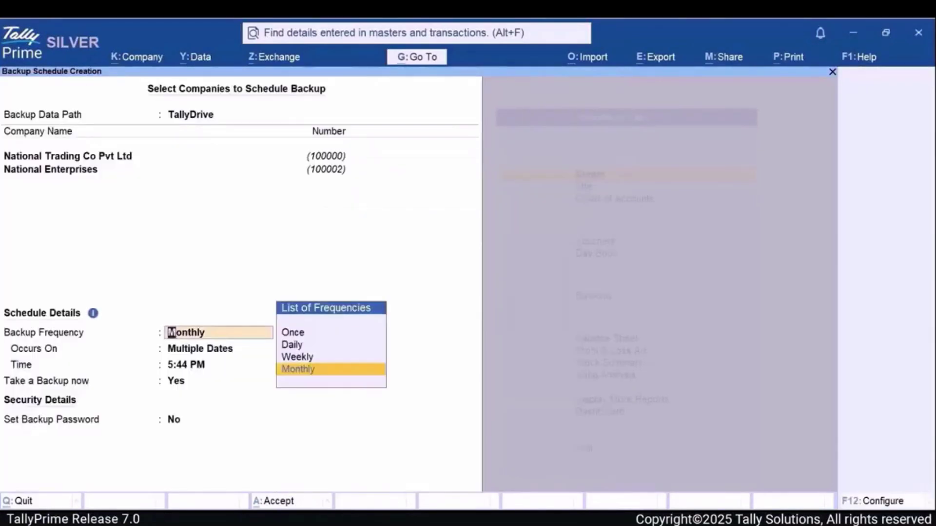
# Set the backup frequency to Daily and the backup time to 7:00 PM.
pyautogui.press('Up')
pyautogui.press('Up')
pyautogui.press('Return')
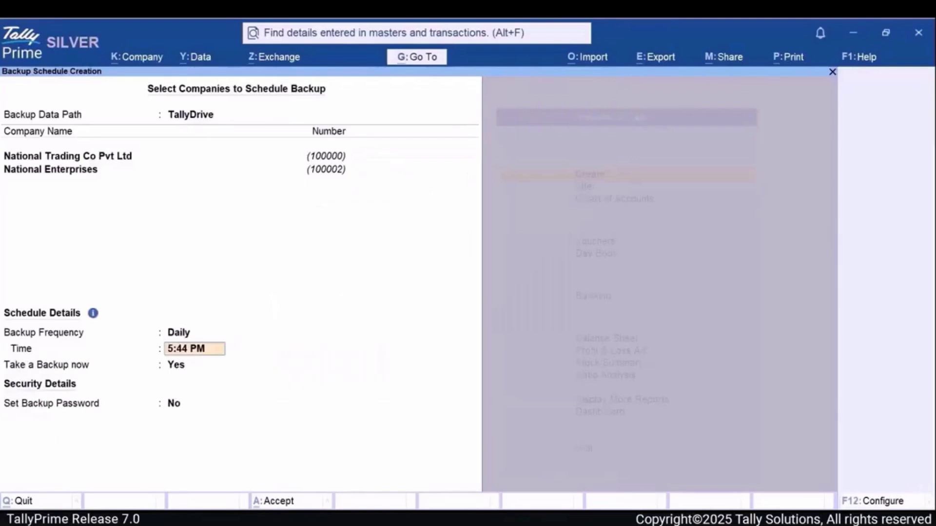
pyautogui.write('7:00pm')
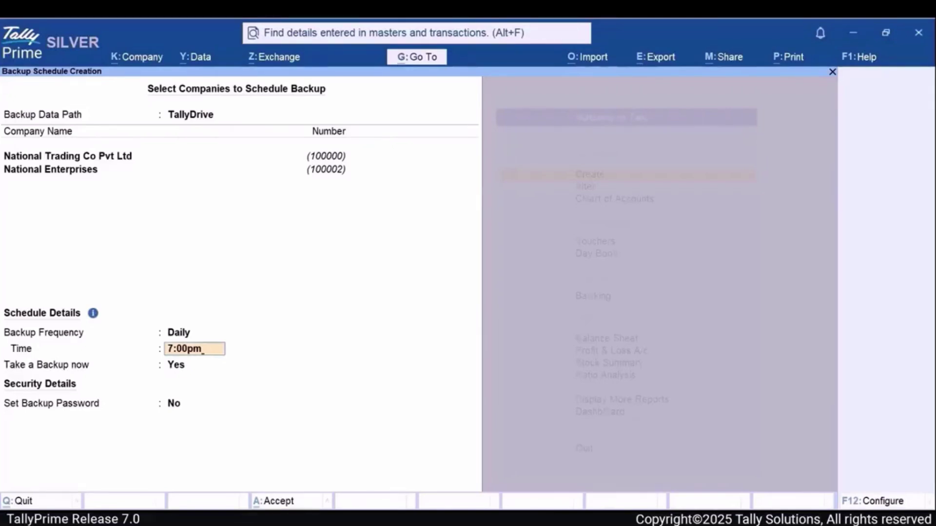
pyautogui.press('Return')
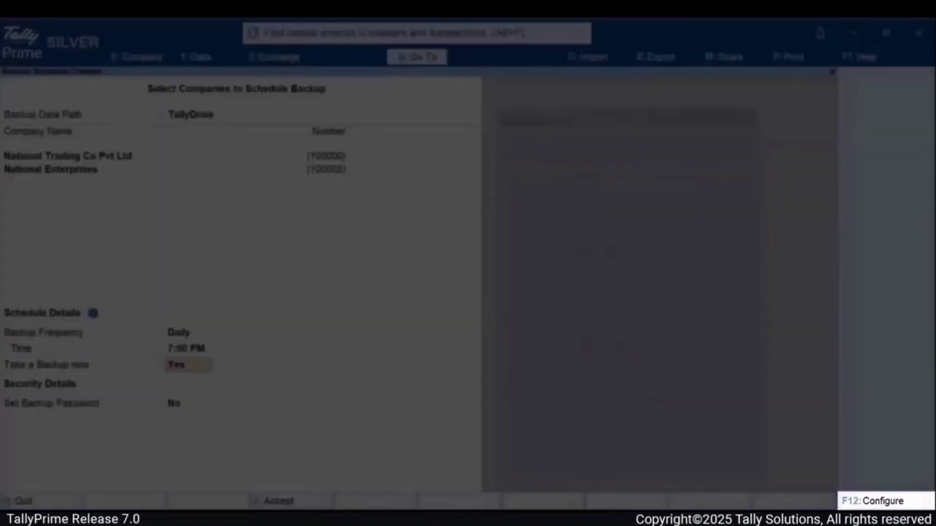
# Enable Provide Method of Backup, then accept Incremental (Recommended) with 7 restorable versions and Take a Backup now as Yes.
pyautogui.press('F12')
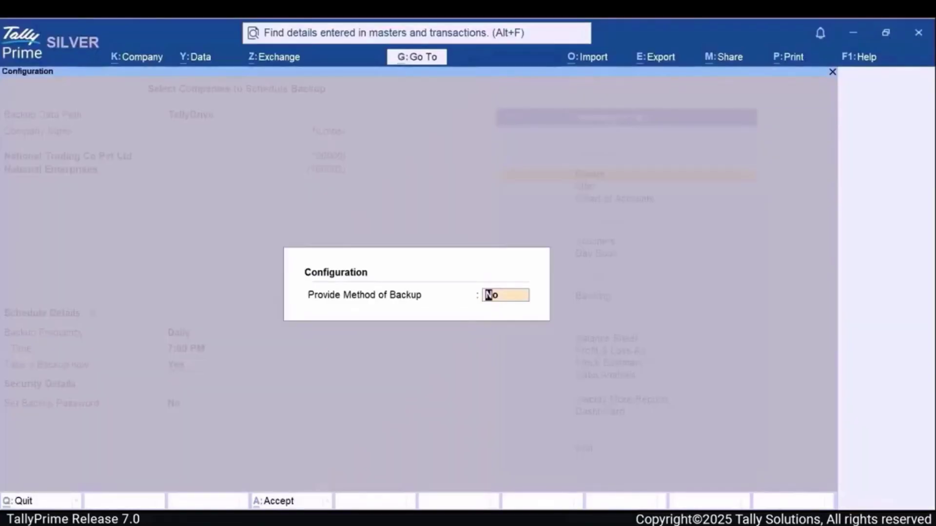
pyautogui.write('yes')
pyautogui.press('Return')
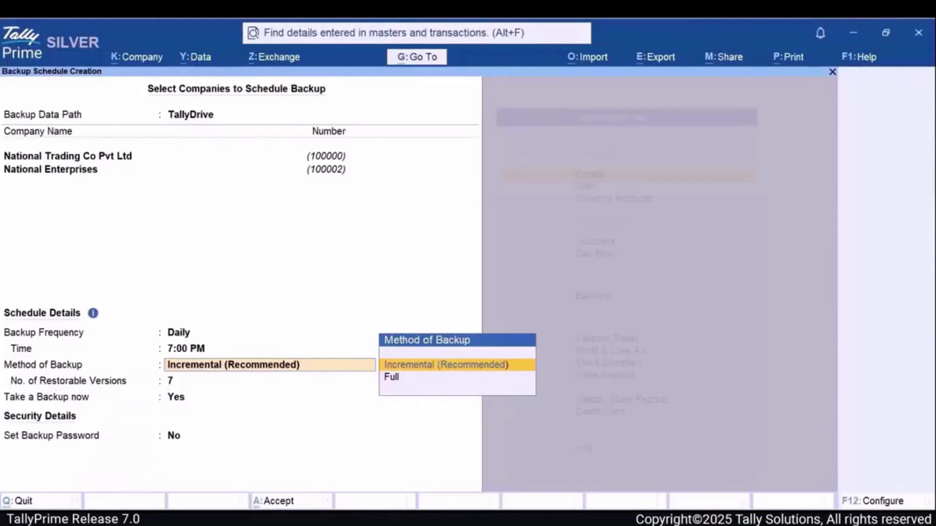
pyautogui.press('Return')
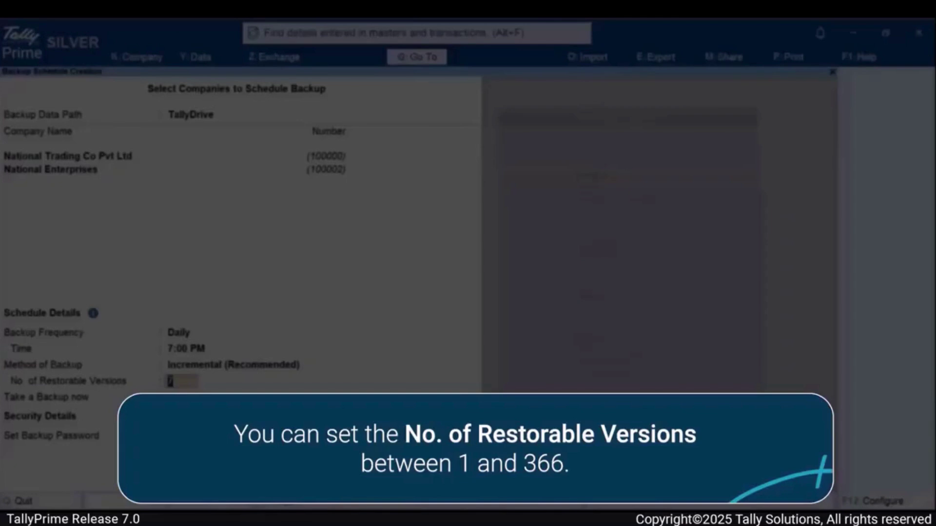
pyautogui.press('Return')
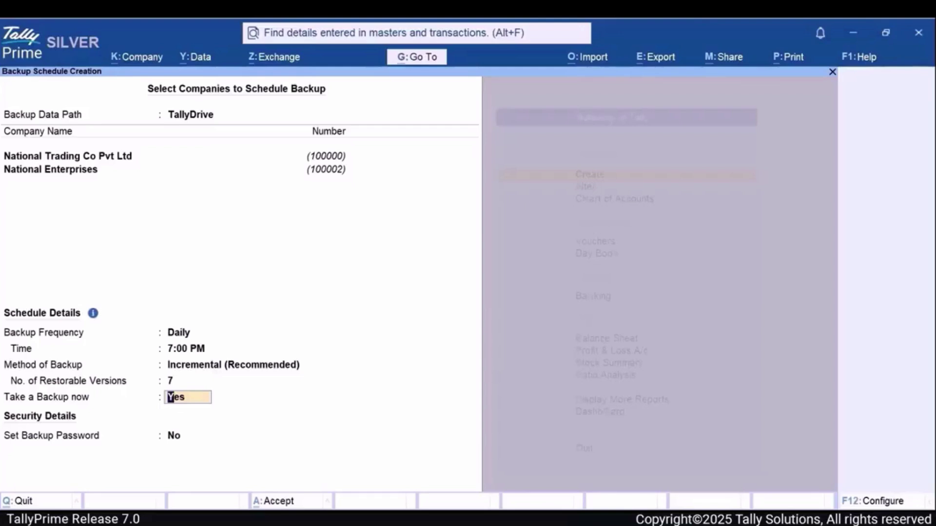
pyautogui.press('Return')
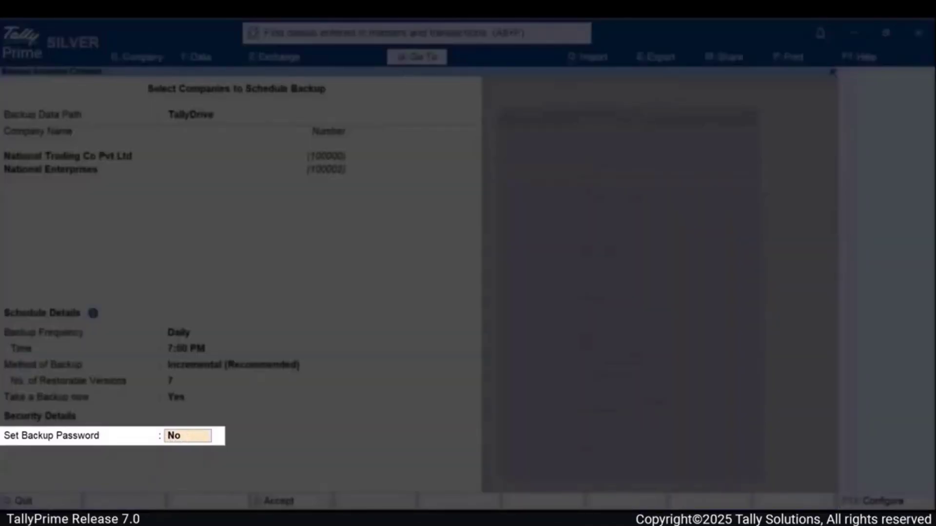
# Leave Set Backup Password at No and continue without enabling a backup password.
pyautogui.press('Return')
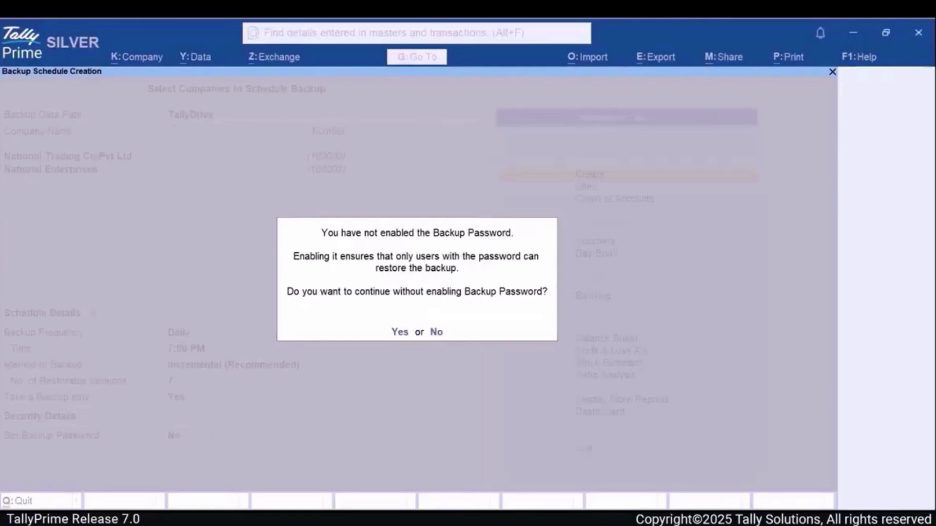
pyautogui.press('Return')
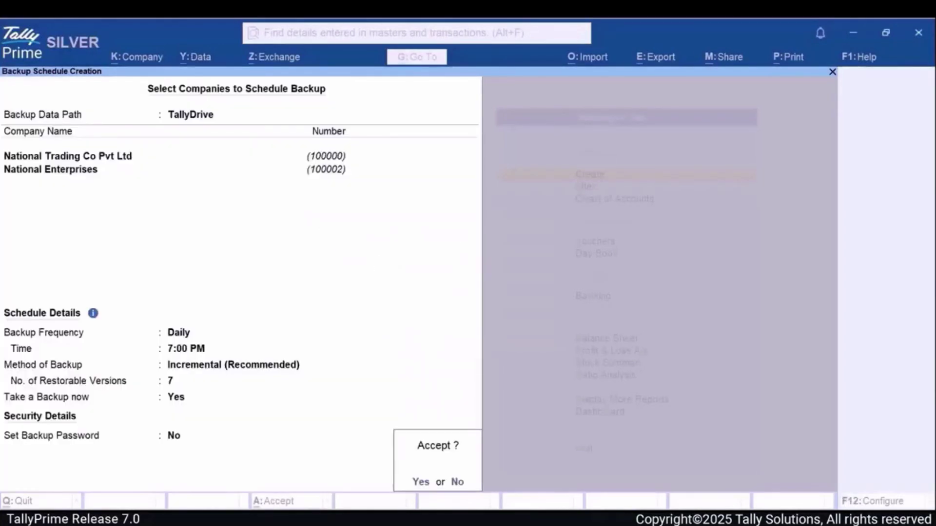
pyautogui.press('n')
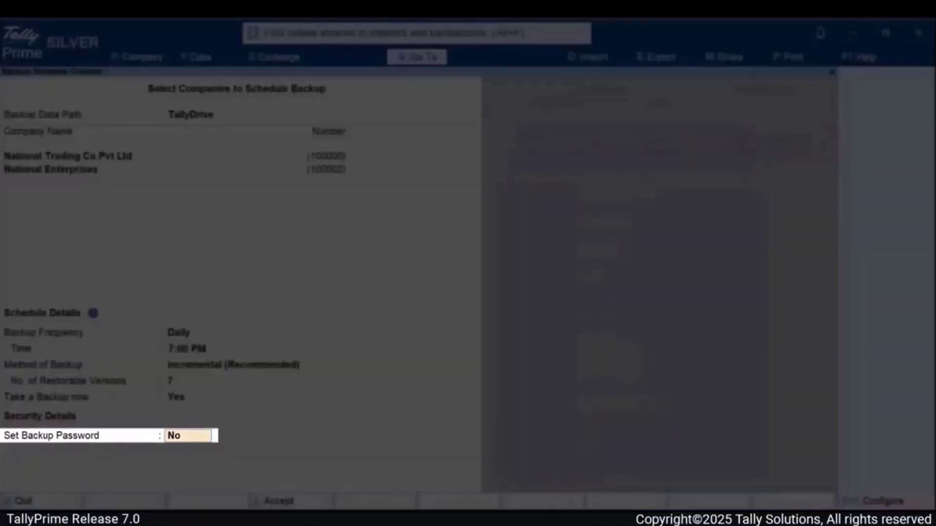
# Set Set Backup Password to Yes, then enter and confirm the backup password.
pyautogui.write('yes')
pyautogui.press('Return')
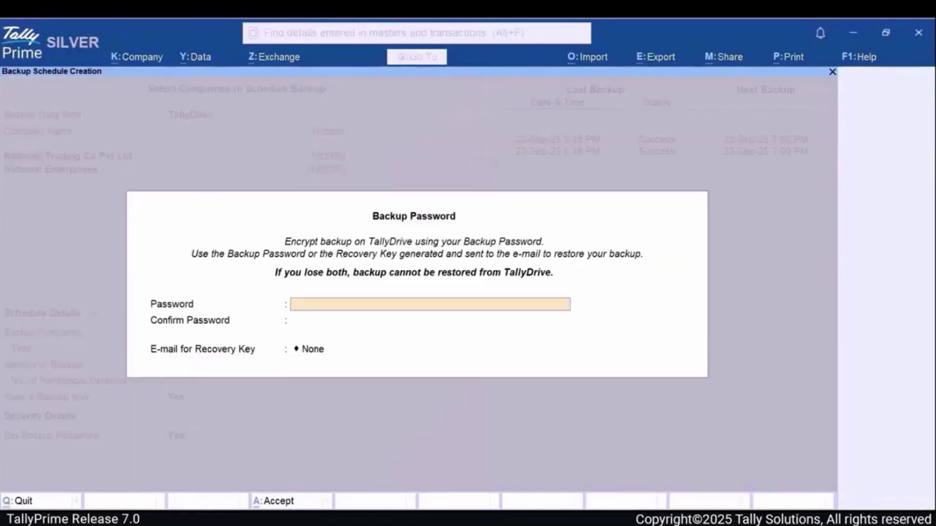
pyautogui.write('******')
pyautogui.press('Return')
pyautogui.write('******')
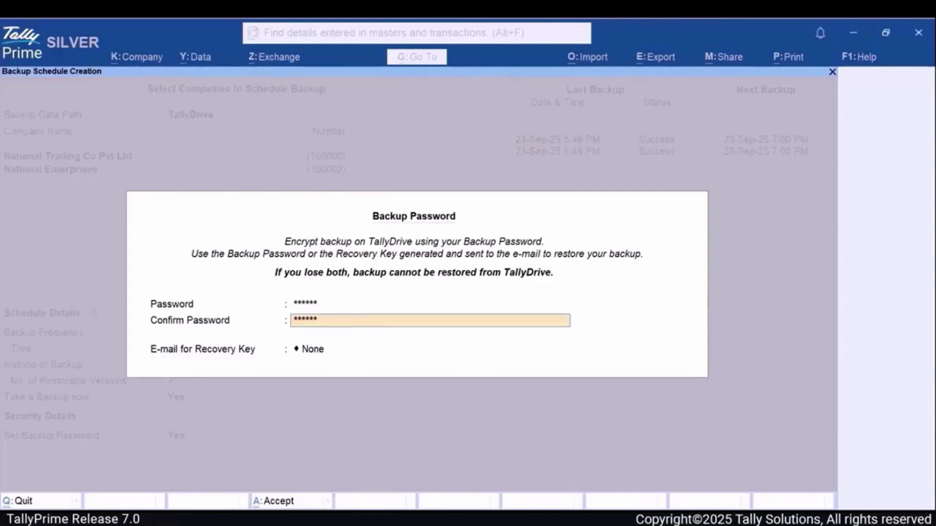
pyautogui.press('Return')
# Choose New Address for the recovery key, enter the recipient's e-mail address, and accept the backup schedule.
pyautogui.press('Down')
pyautogui.press('Down')
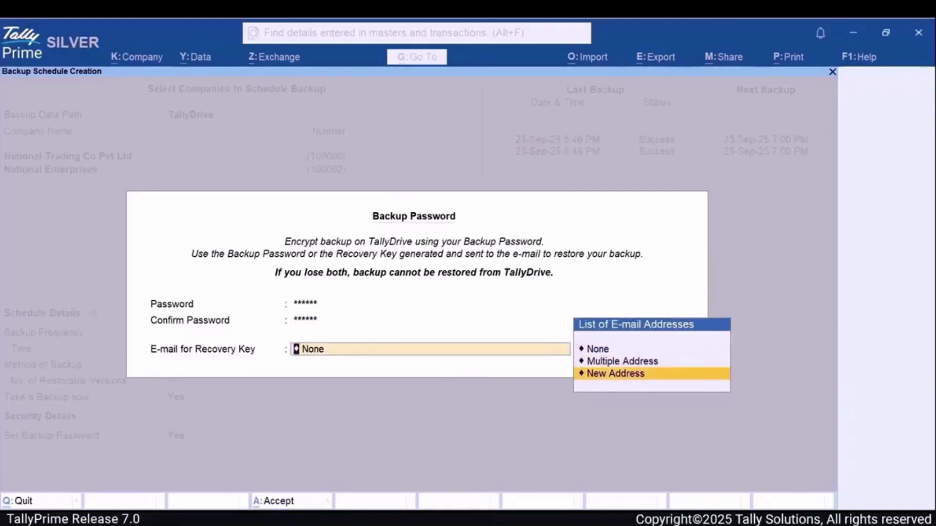
pyautogui.press('Return')
pyautogui.write('mdj...')
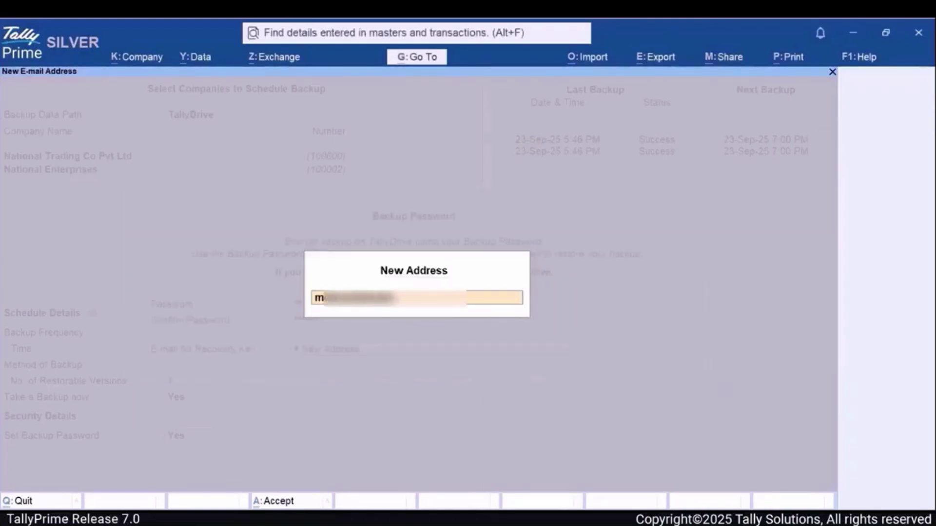
pyautogui.write('...')
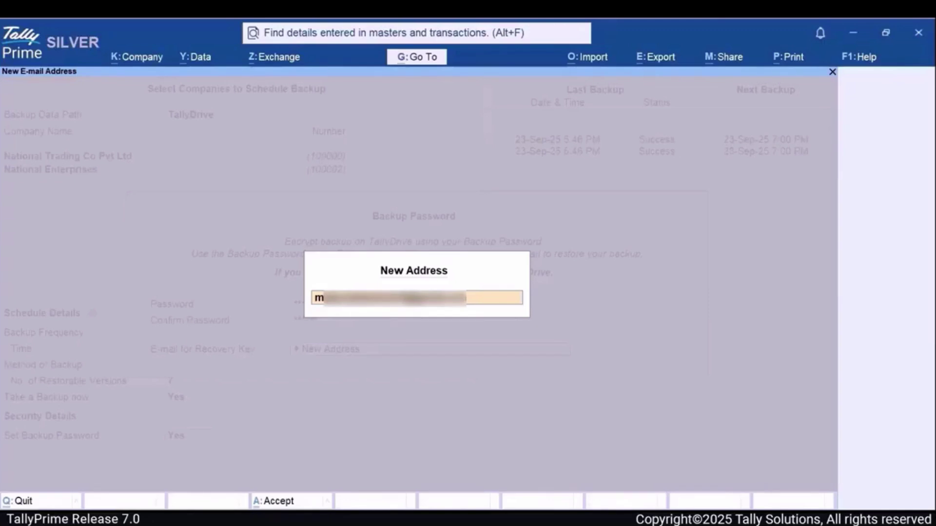
pyautogui.press('Return')
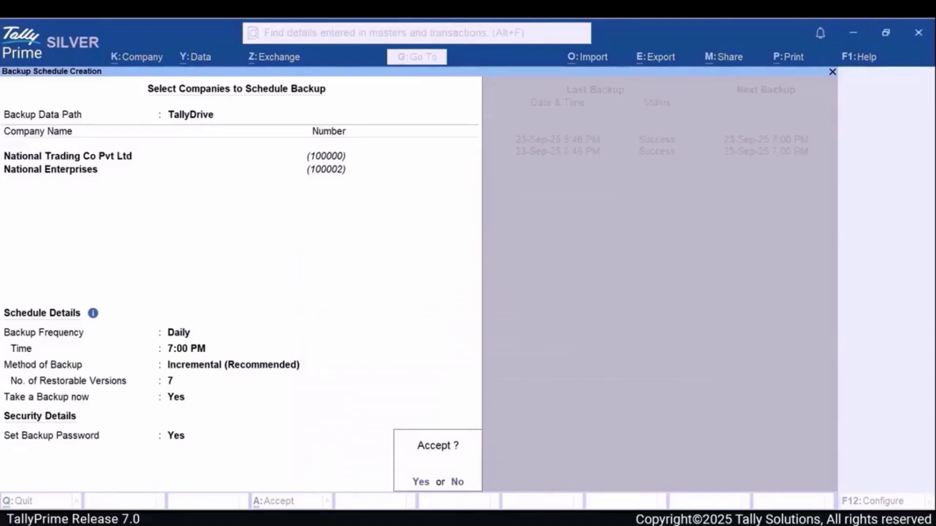
pyautogui.press('Return')
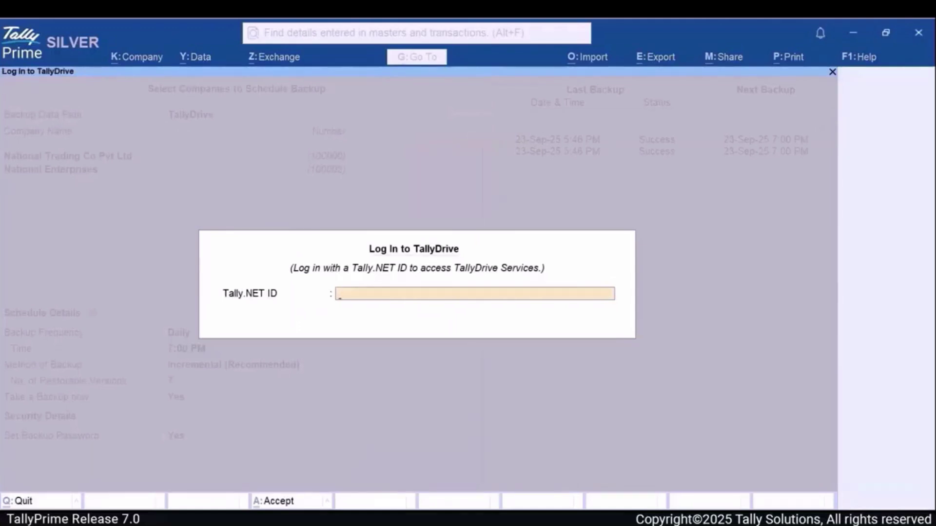
# Log in to TallyDrive by entering the Tally.NET ID and the Tally.NET password.
pyautogui.write('jun')
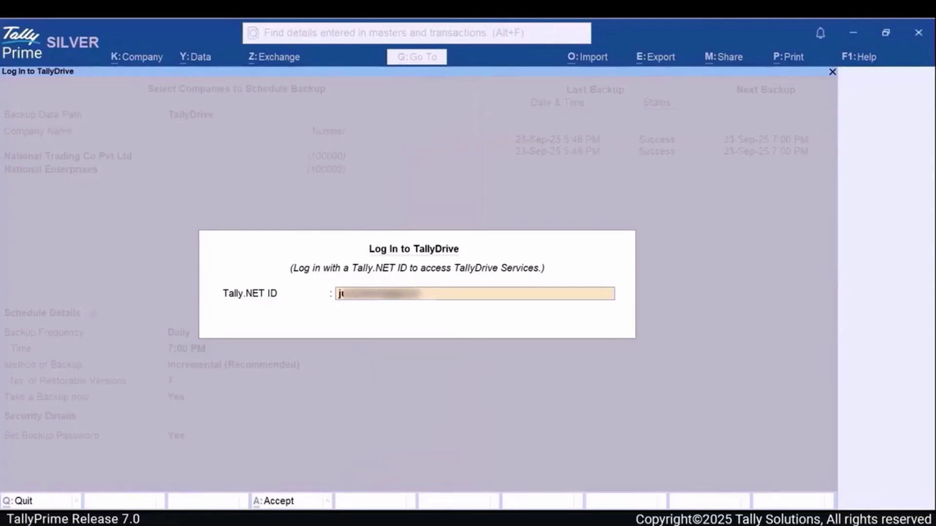
pyautogui.press('Return')
pyautogui.write('***********')
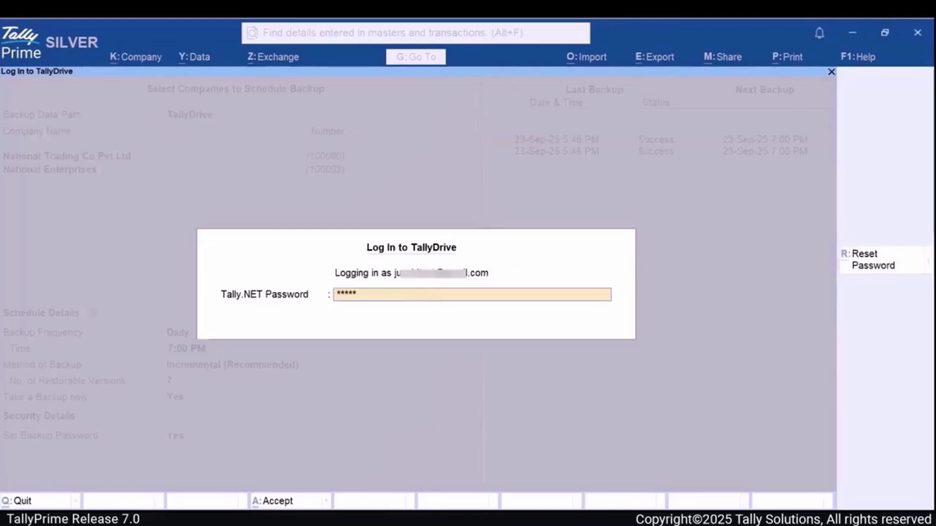